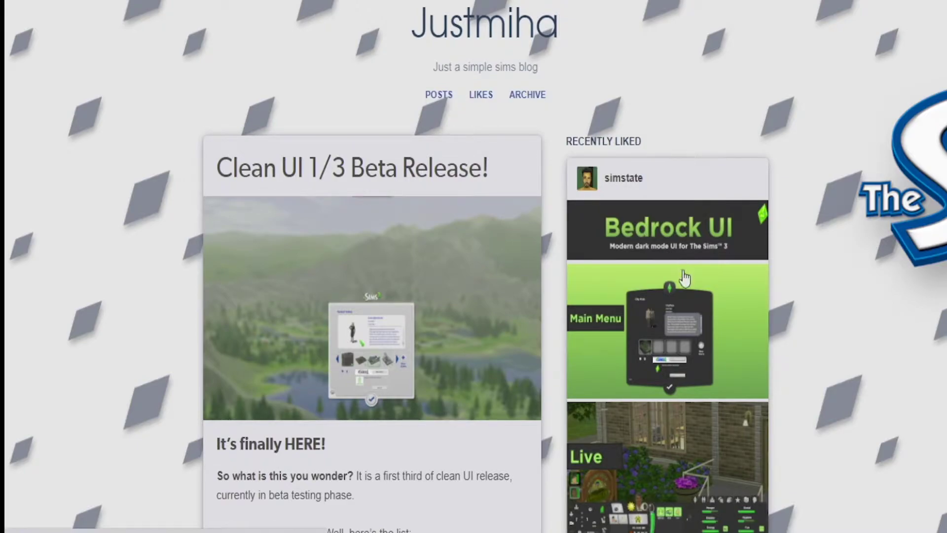
- Examine the Clean UI 1/3 Beta Release post, including its features, screenshots, and the main and Game Loading Screen download entries
{"action": "scroll", "coordinate": [374, 291], "scroll_direction": "down", "scroll_amount": 3}
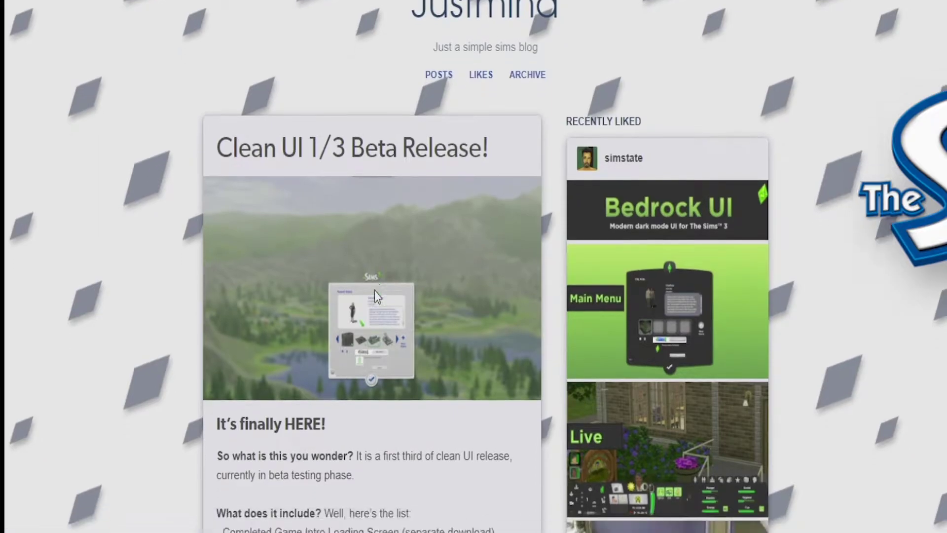
{"action": "scroll", "coordinate": [362, 206], "scroll_direction": "down", "scroll_amount": 2}
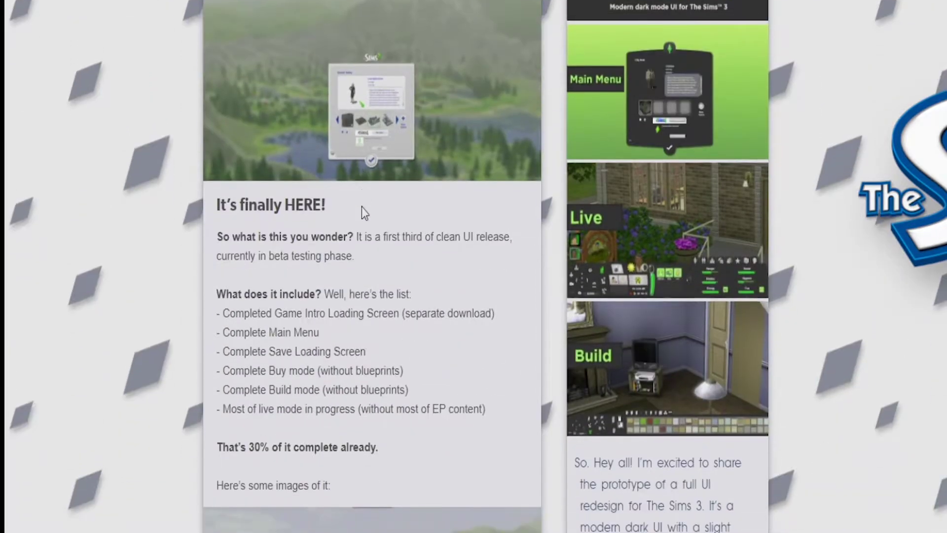
{"action": "scroll", "coordinate": [362, 206], "scroll_direction": "up", "scroll_amount": 7}
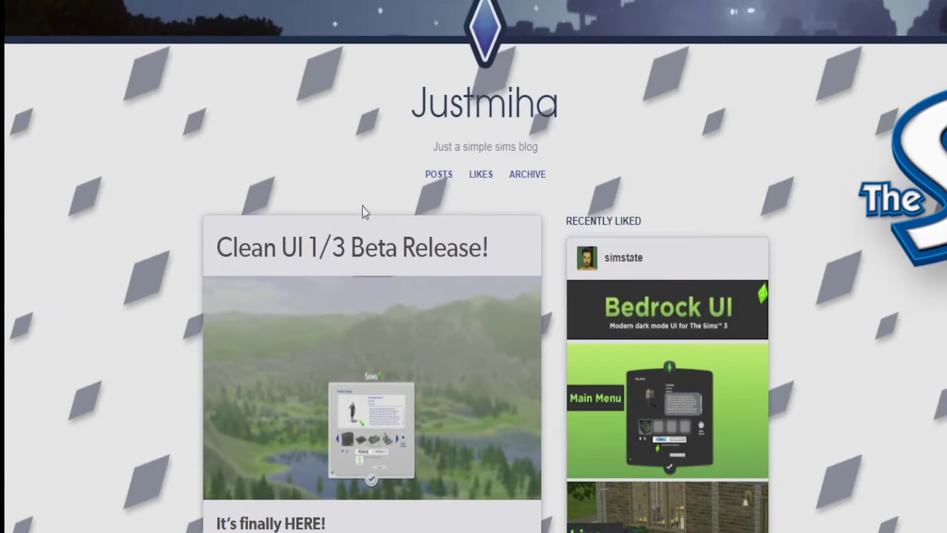
{"action": "scroll", "coordinate": [362, 206], "scroll_direction": "down", "scroll_amount": 15}
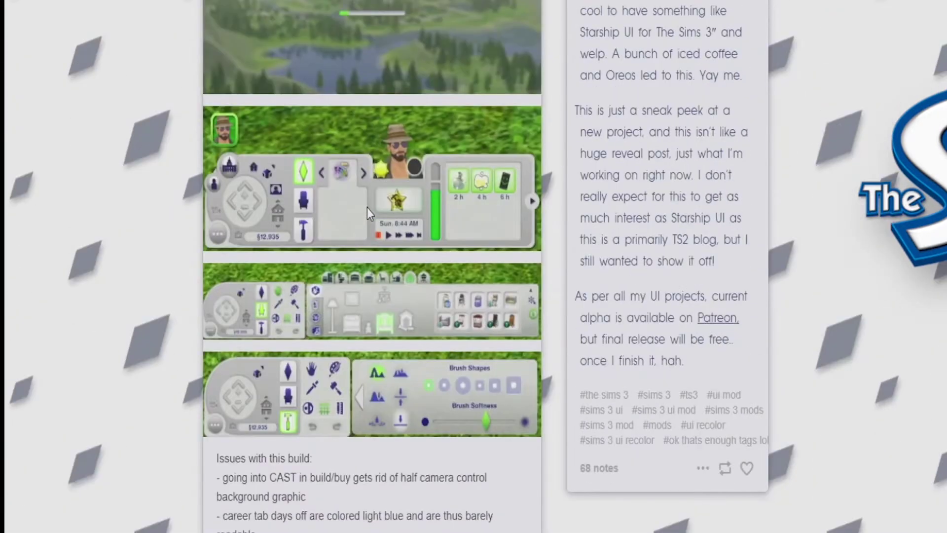
{"action": "scroll", "coordinate": [369, 207], "scroll_direction": "down", "scroll_amount": 4}
{"action": "scroll", "coordinate": [429, 190], "scroll_direction": "down", "scroll_amount": 8}
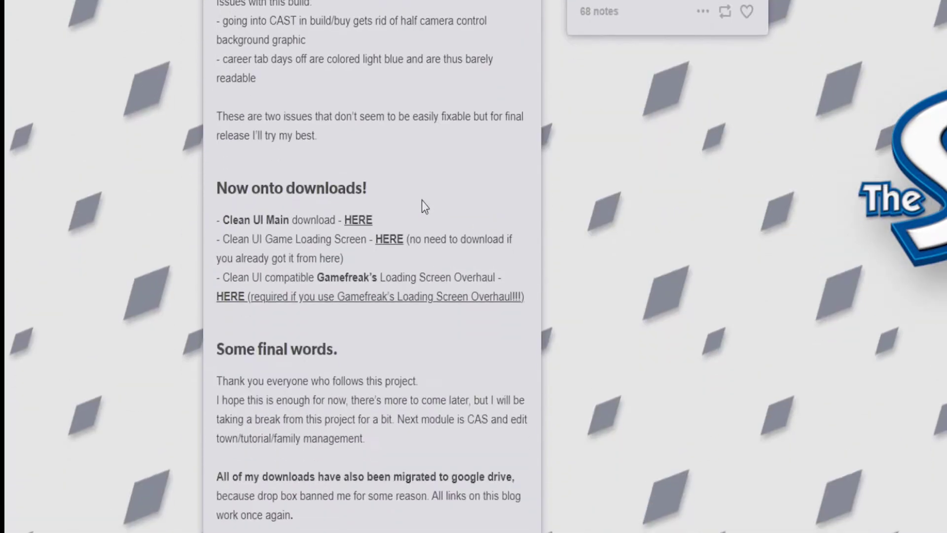
{"action": "left_click_drag", "start_coordinate": [226, 191], "coordinate": [337, 197]}
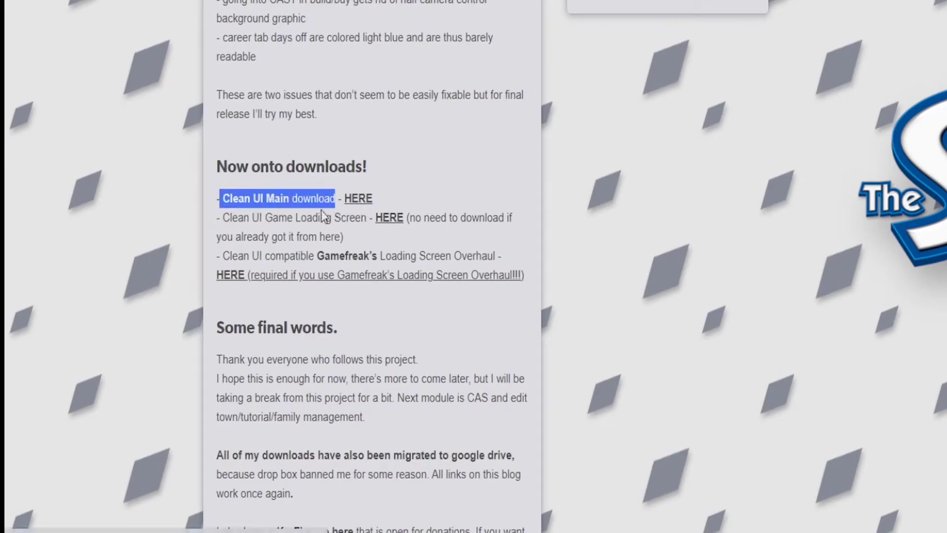
{"action": "left_click_drag", "start_coordinate": [221, 217], "coordinate": [383, 232]}
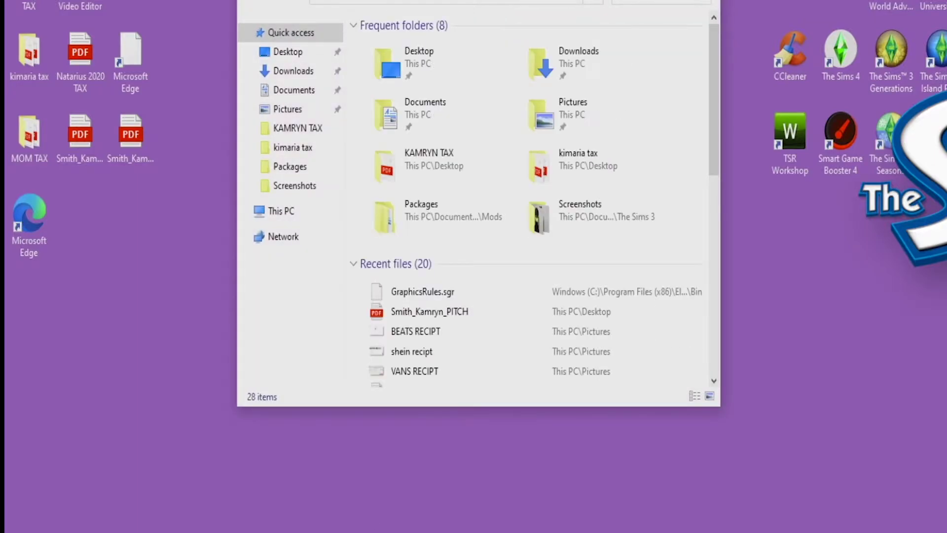
- Open the Downloads folder and place a second File Explorer window beside it
{"action": "left_click", "coordinate": [559, 49]}
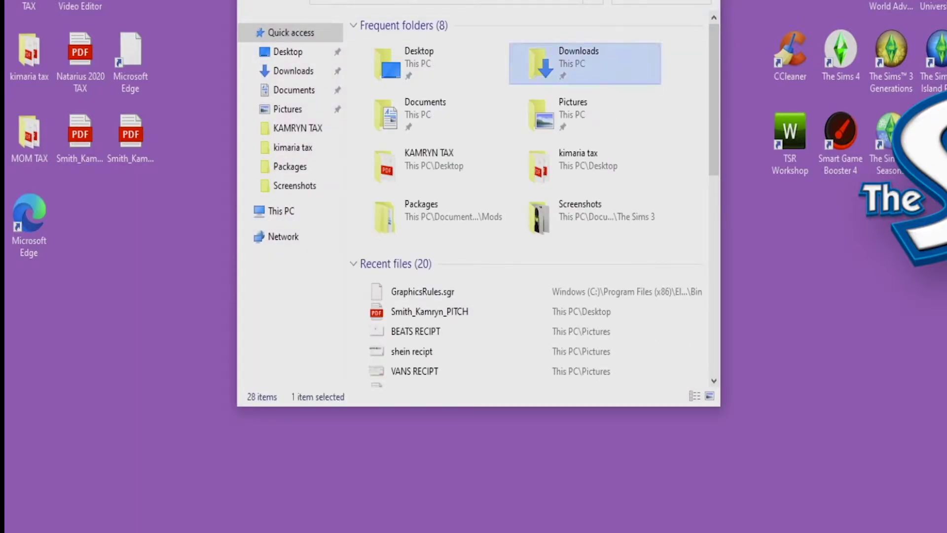
{"action": "key", "text": "Return"}
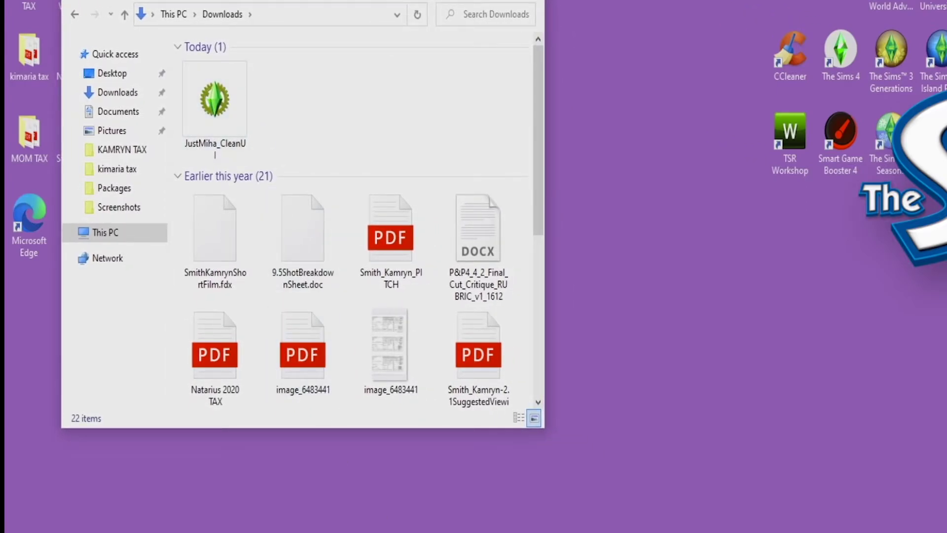
{"action": "right_click", "coordinate": [346, 530]}
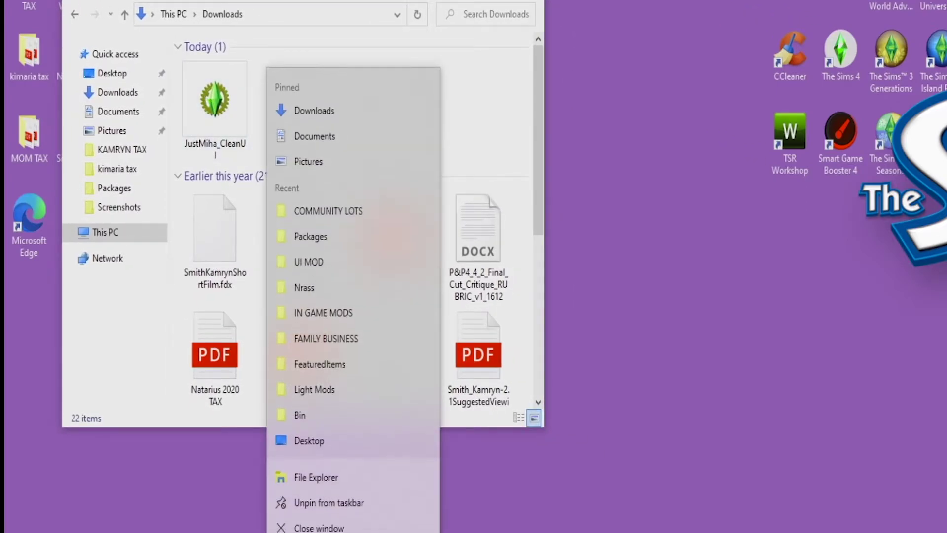
{"action": "left_click", "coordinate": [340, 480]}
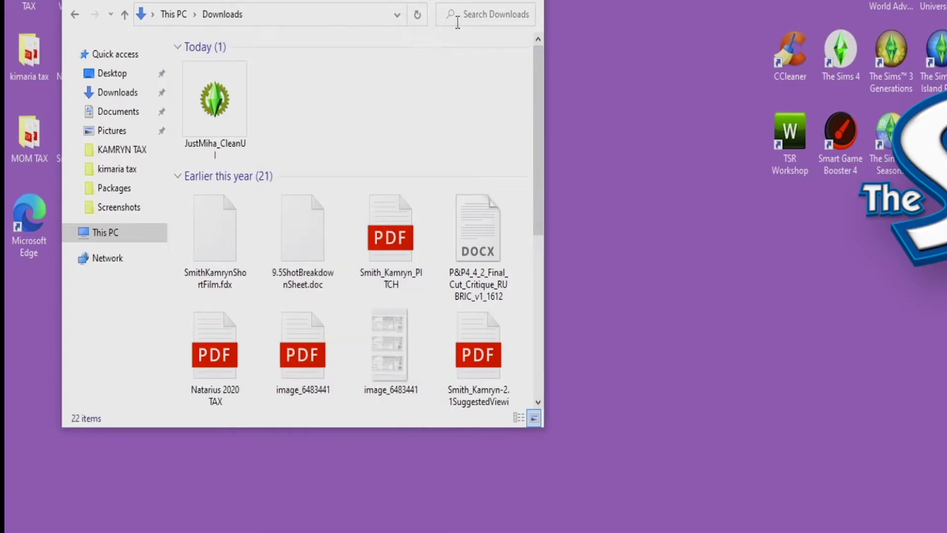
{"action": "left_click_drag", "start_coordinate": [376, 2], "coordinate": [758, 2]}
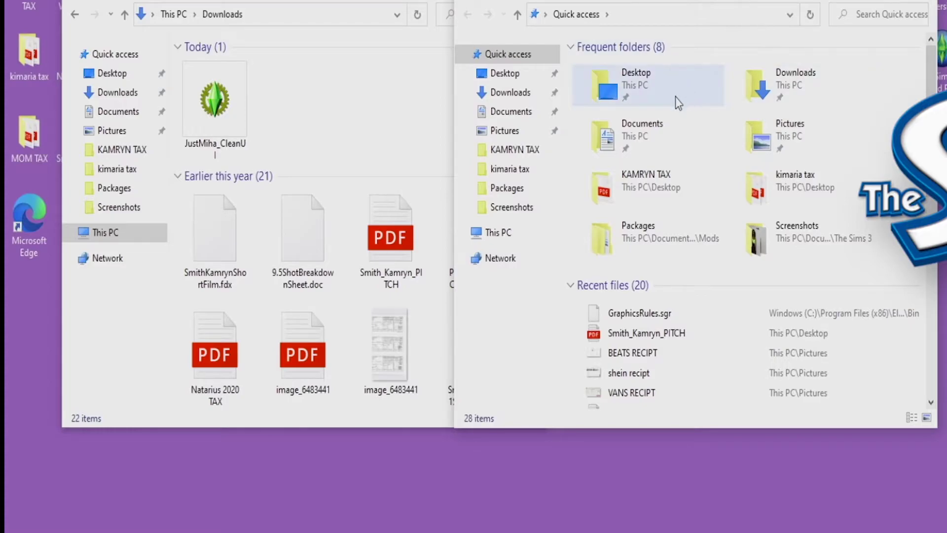
- In the second File Explorer window, open Documents > Electronic Arts > The Sims 3 > Mods > Packages
{"action": "double_click", "coordinate": [655, 125]}
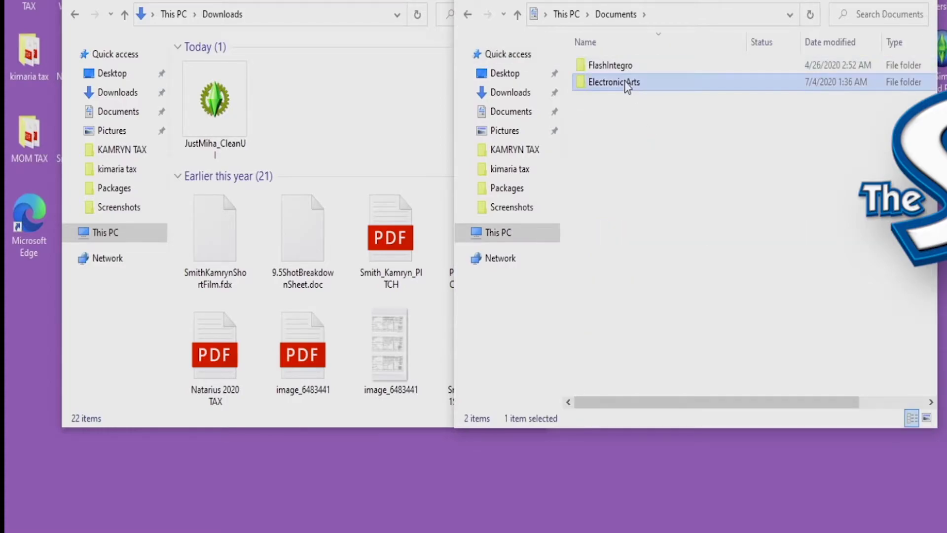
{"action": "double_click", "coordinate": [625, 81]}
{"action": "left_click", "coordinate": [631, 84]}
{"action": "double_click", "coordinate": [631, 84]}
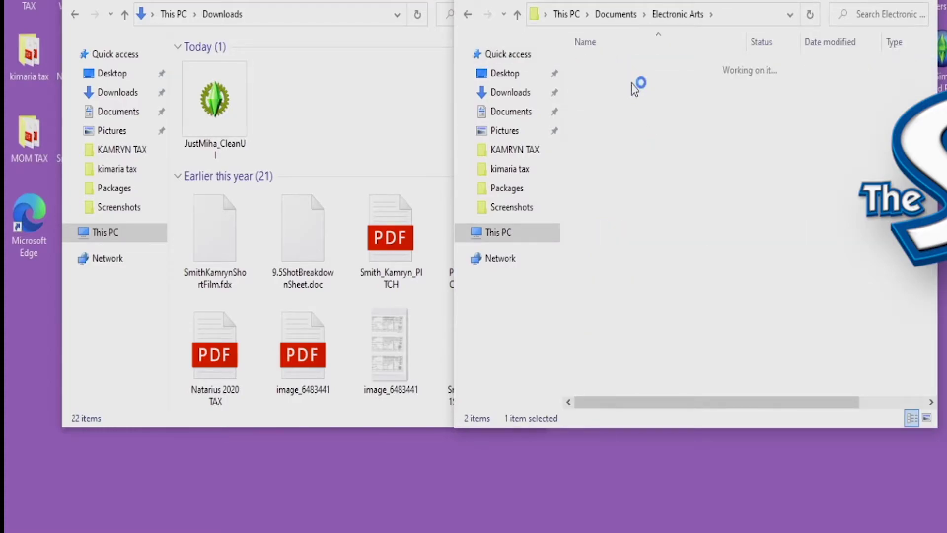
{"action": "double_click", "coordinate": [629, 269]}
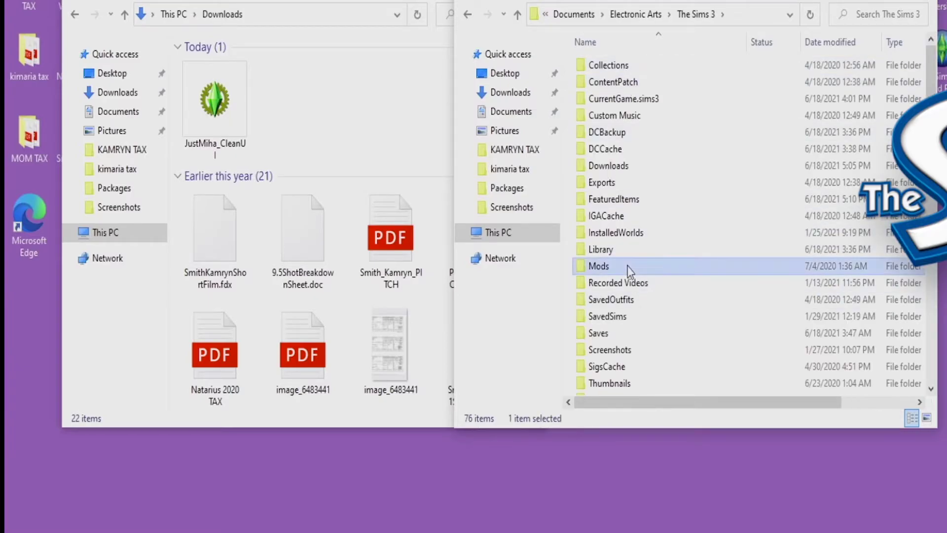
{"action": "left_click", "coordinate": [613, 67]}
{"action": "double_click", "coordinate": [613, 68]}
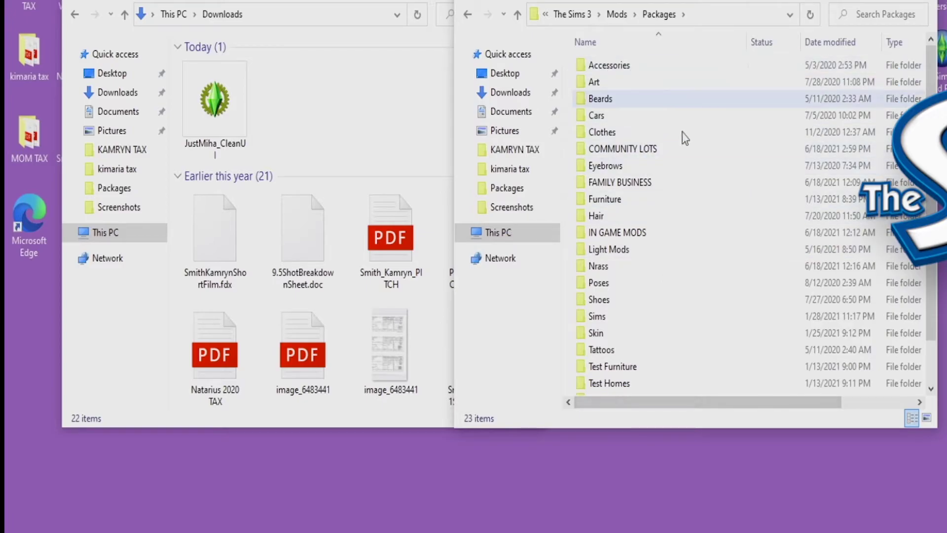
{"action": "left_click", "coordinate": [642, 231]}
{"action": "double_click", "coordinate": [642, 232]}
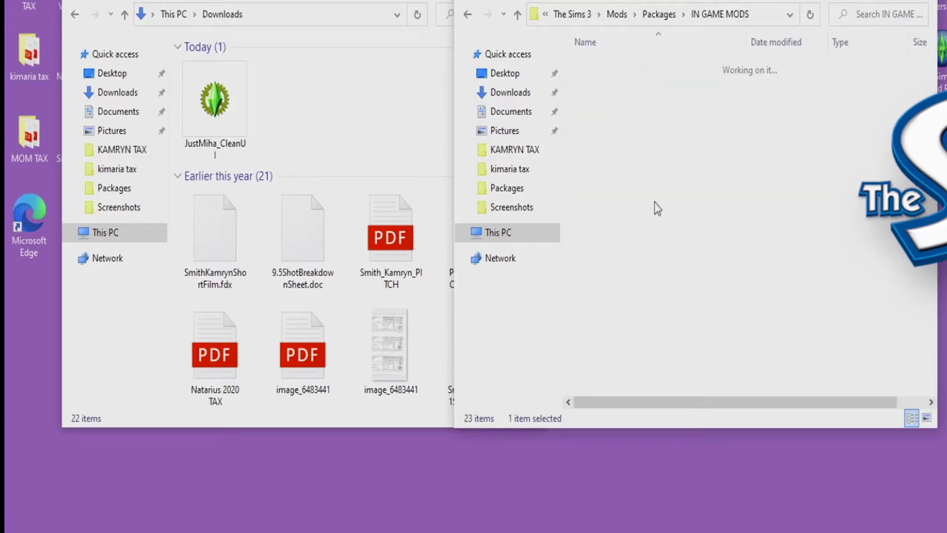
{"action": "left_click_drag", "start_coordinate": [214, 103], "coordinate": [567, 170]}
{"action": "left_click", "coordinate": [467, 16]}
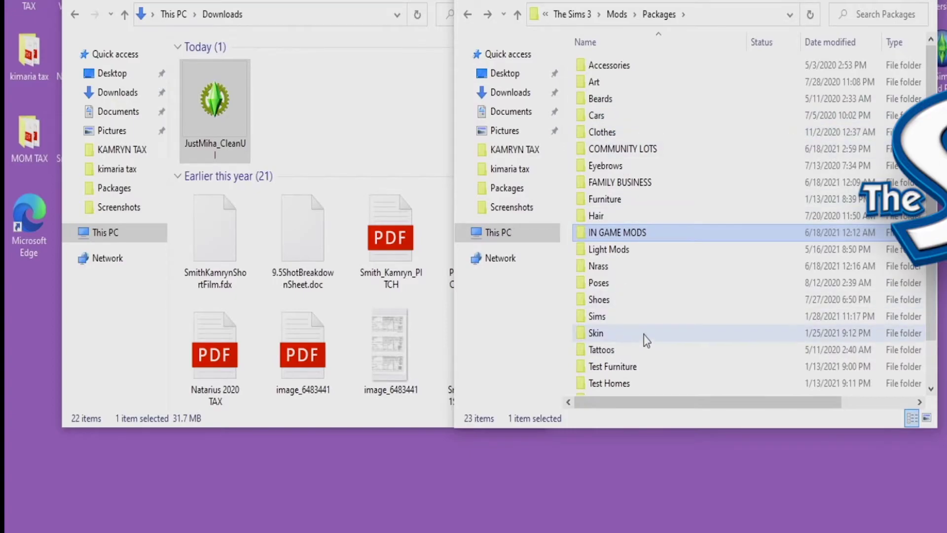
- Open the UI MOD folder inside Packages
{"action": "scroll", "coordinate": [645, 342], "scroll_direction": "down", "scroll_amount": 1}
{"action": "left_click", "coordinate": [626, 371]}
{"action": "key", "text": "Return"}
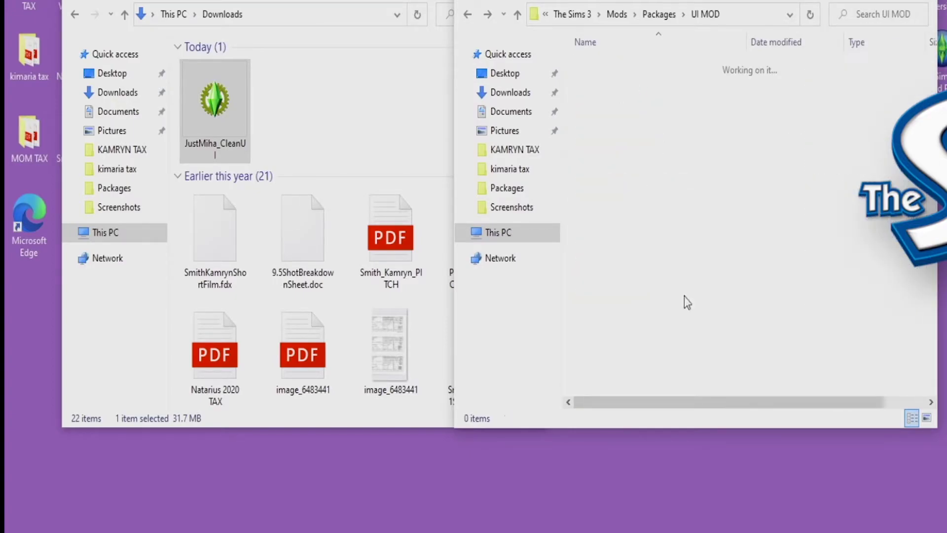
- Delete the JustMiha_CleanUI package from Downloads and close that folder's window
{"action": "left_click_drag", "start_coordinate": [638, 234], "coordinate": [220, 143]}
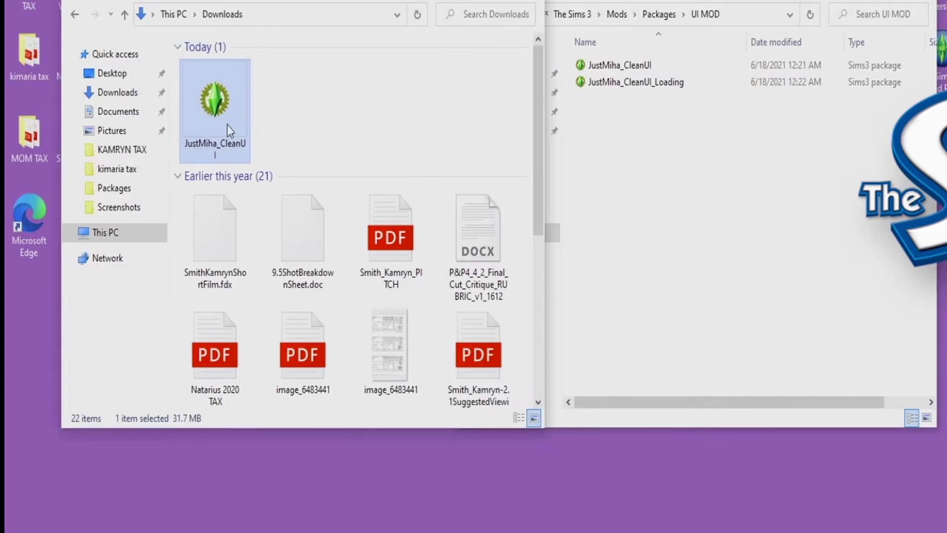
{"action": "right_click", "coordinate": [227, 125]}
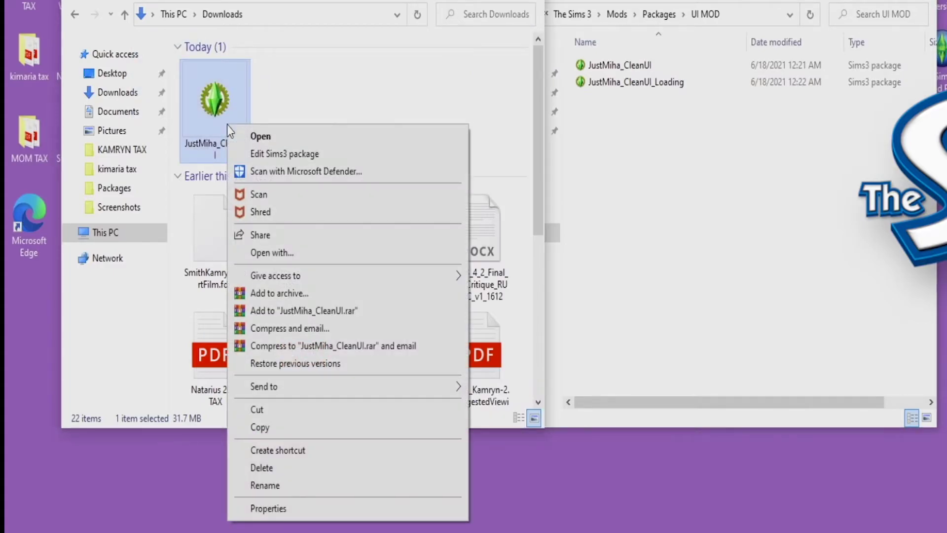
{"action": "left_click", "coordinate": [331, 473]}
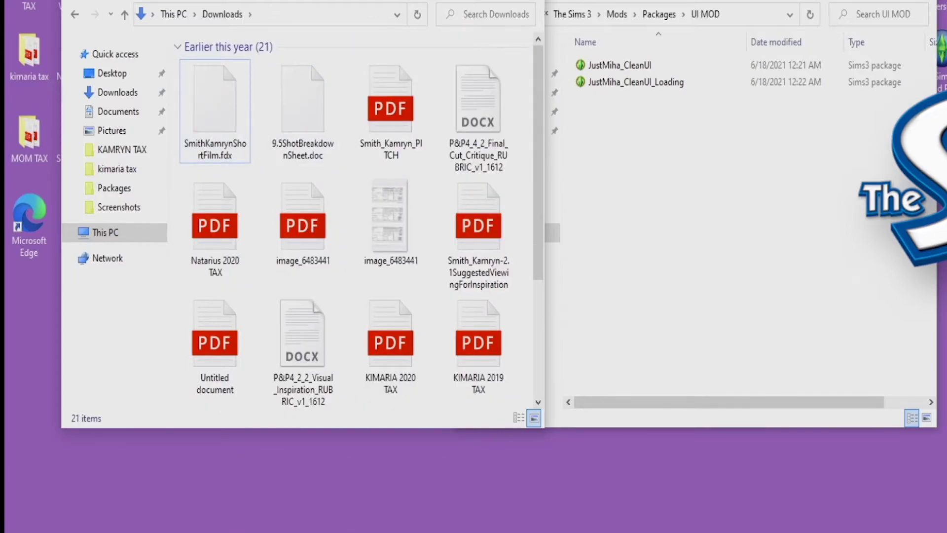
{"action": "key", "text": "alt+F4"}
- Empty the Recycle Bin to permanently remove the deleted package, and close the UI MOD folder window
{"action": "right_click", "coordinate": [43, 1]}
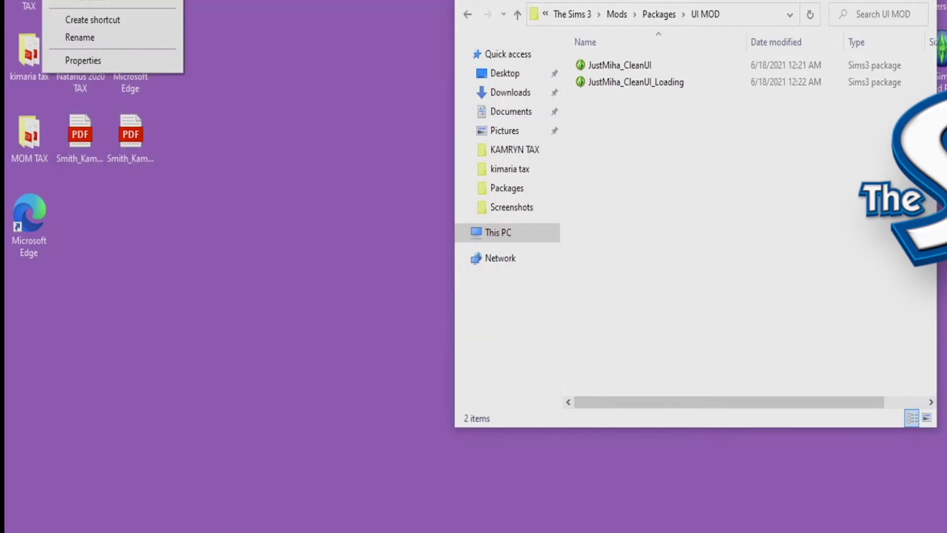
{"action": "left_click", "coordinate": [79, 2]}
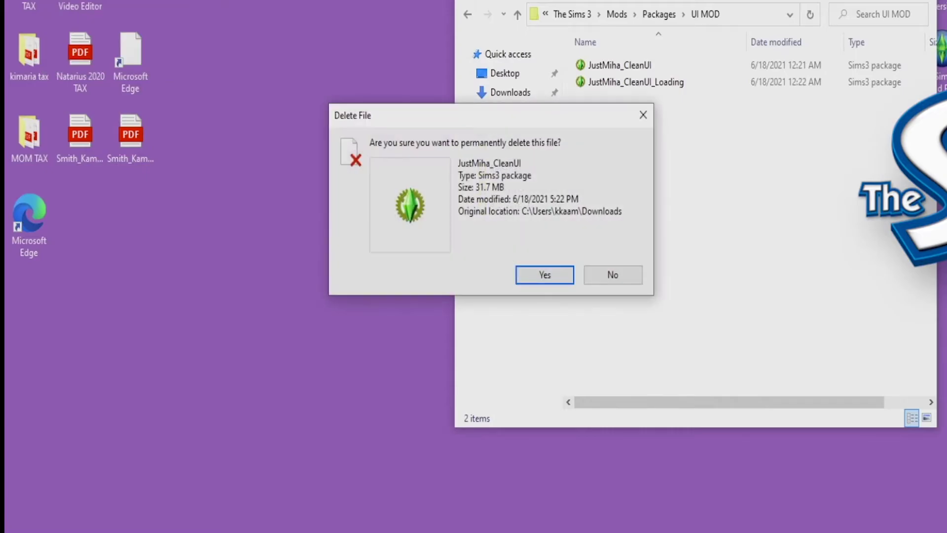
{"action": "left_click", "coordinate": [545, 276]}
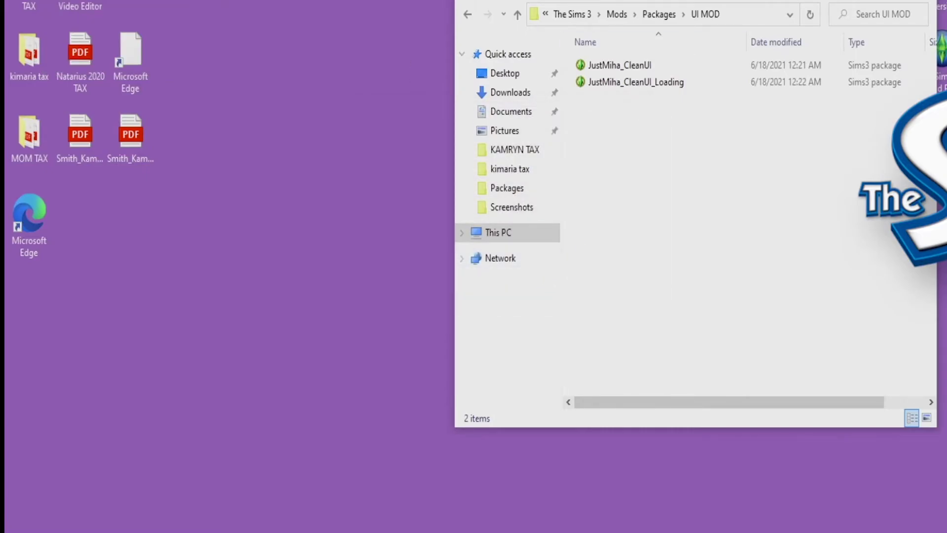
{"action": "left_click_drag", "start_coordinate": [707, 5], "coordinate": [463, 0]}
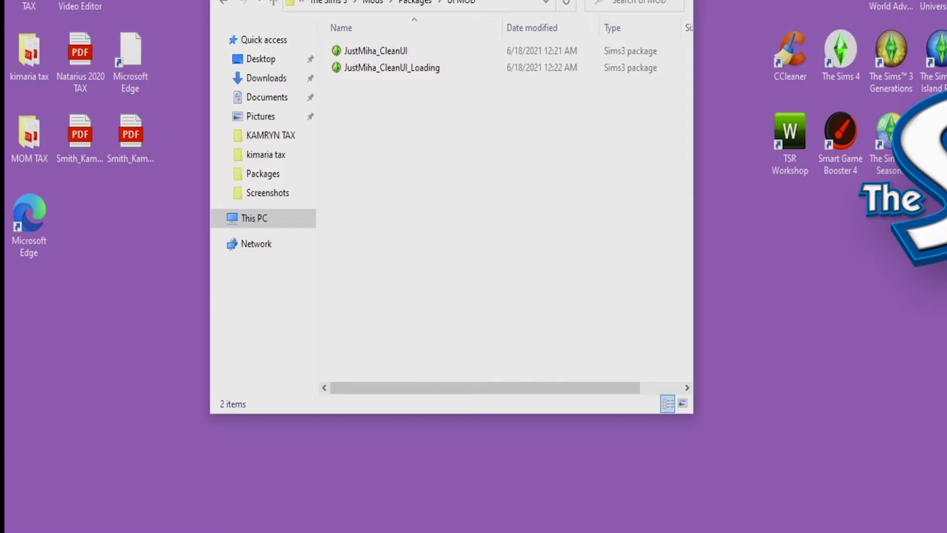
{"action": "key", "text": "alt+F4"}
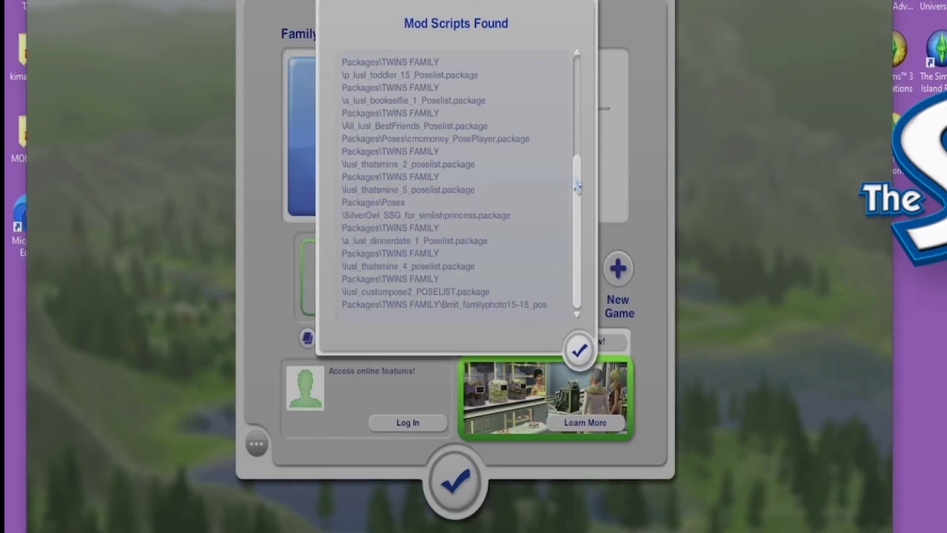
- Review and dismiss the Mod Scripts Found list in The Sims 3, and preview the saved games in the main menu
{"action": "left_click_drag", "start_coordinate": [577, 185], "coordinate": [599, 254]}
{"action": "left_click", "coordinate": [578, 351]}
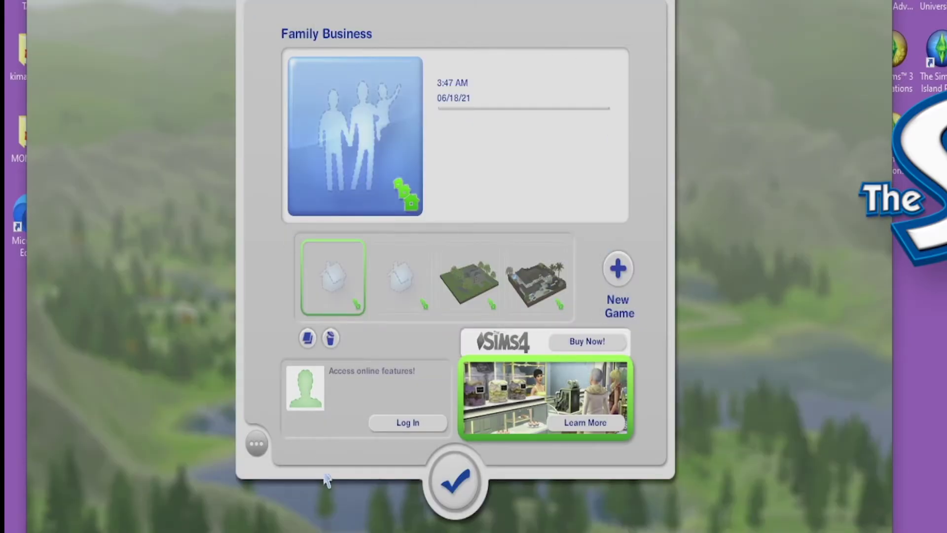
{"action": "left_click", "coordinate": [396, 294]}
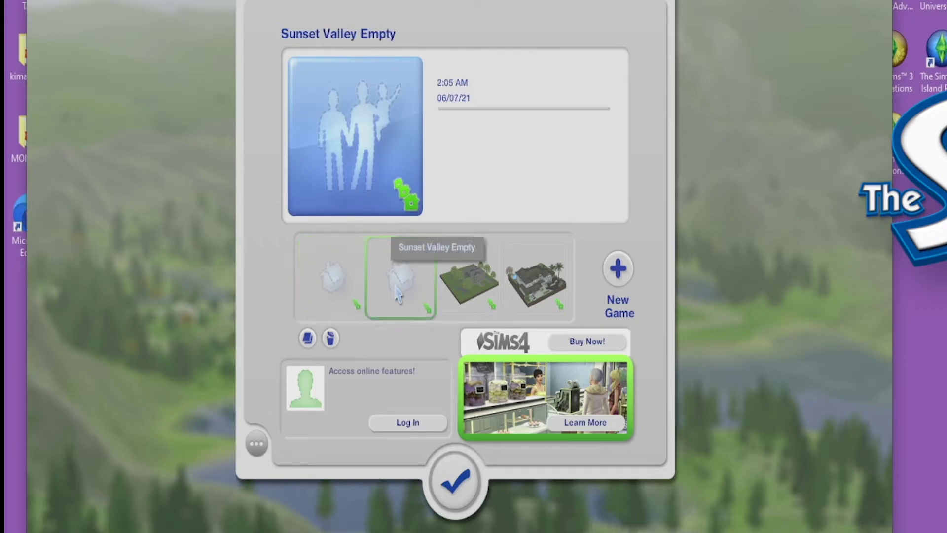
{"action": "left_click", "coordinate": [464, 281]}
{"action": "left_click", "coordinate": [526, 278]}
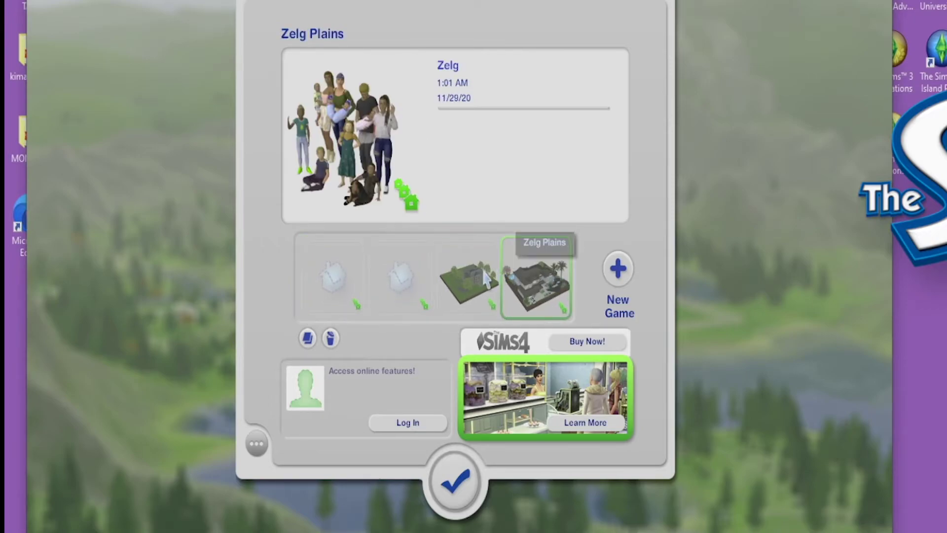
- Load the Family Business save, continuing without logging in
{"action": "left_click", "coordinate": [327, 280]}
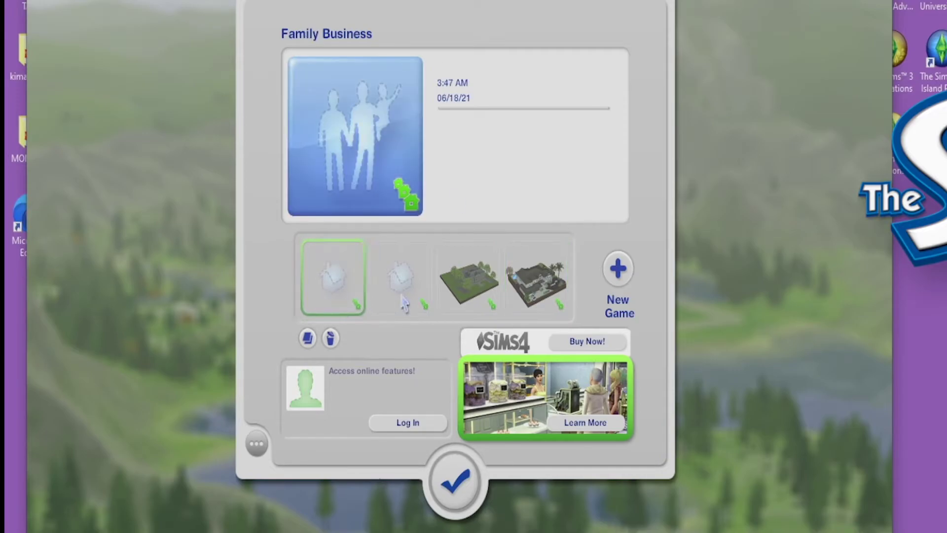
{"action": "left_click", "coordinate": [469, 491]}
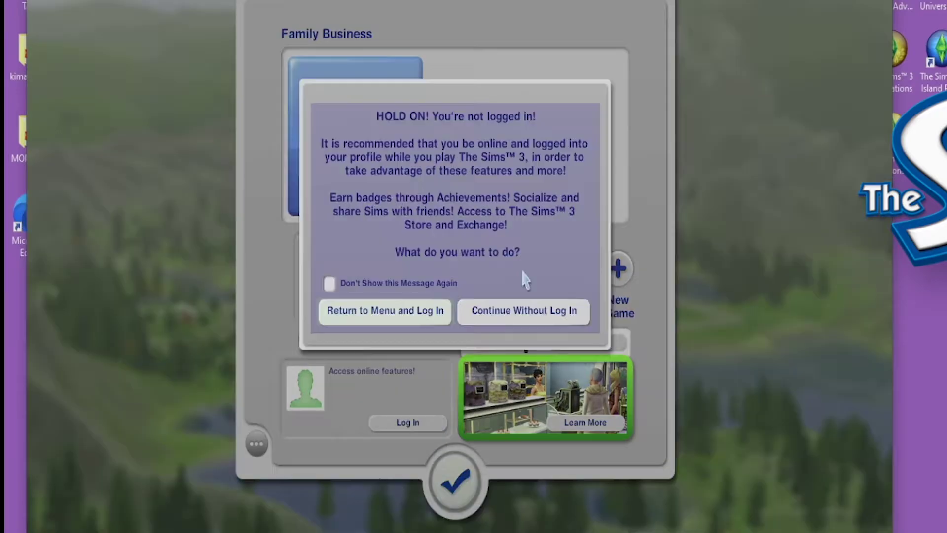
{"action": "left_click", "coordinate": [525, 312]}
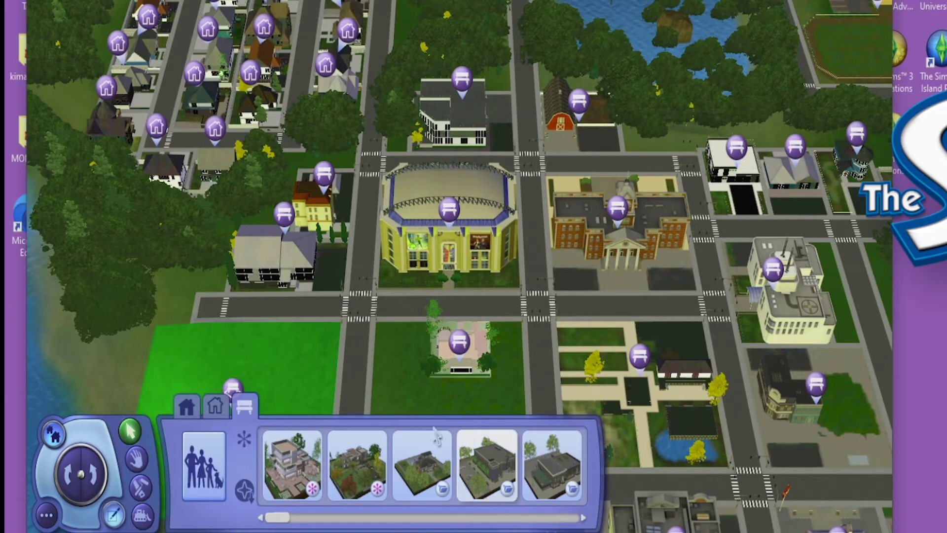
- Open the small pink building's community lot for building and display the bathroom objects in Buy Mode
{"action": "left_click", "coordinate": [464, 348]}
{"action": "left_click", "coordinate": [791, 341]}
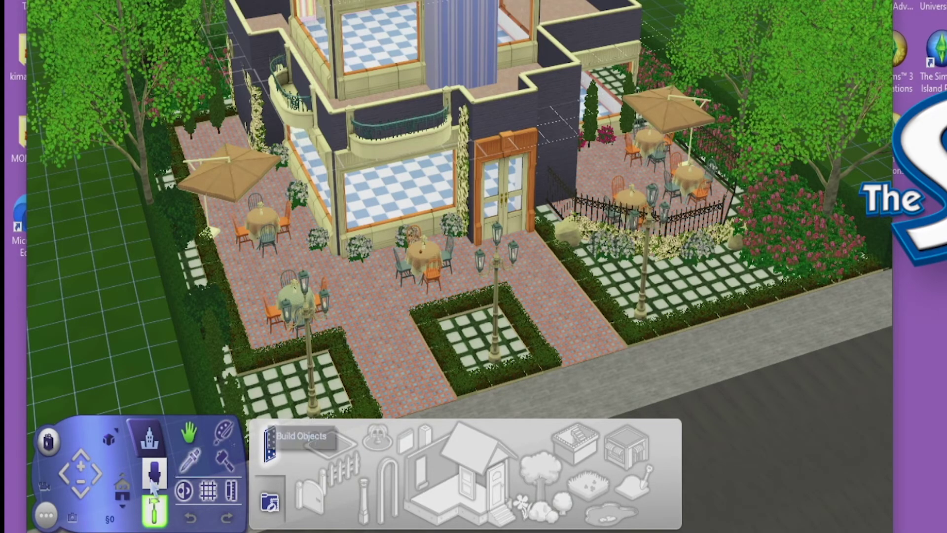
{"action": "left_click", "coordinate": [153, 476]}
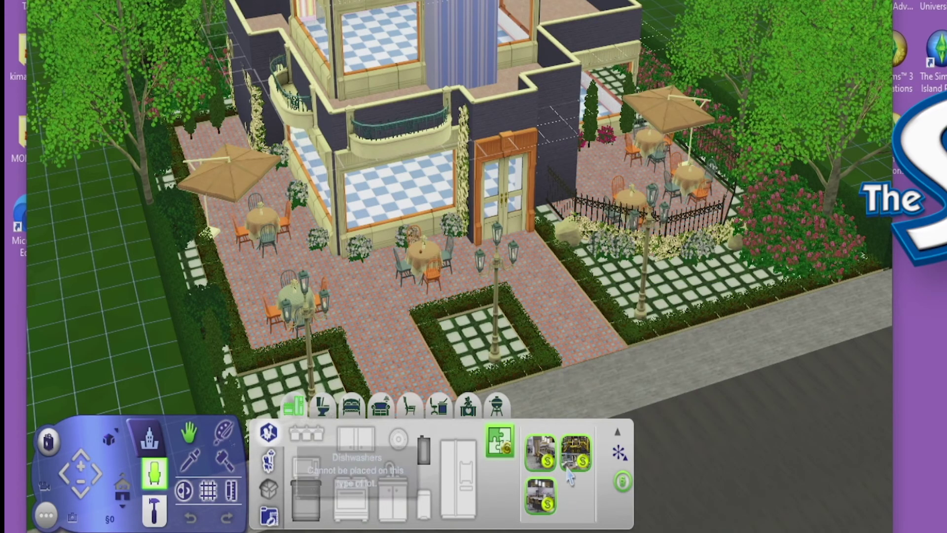
{"action": "left_click", "coordinate": [321, 409]}
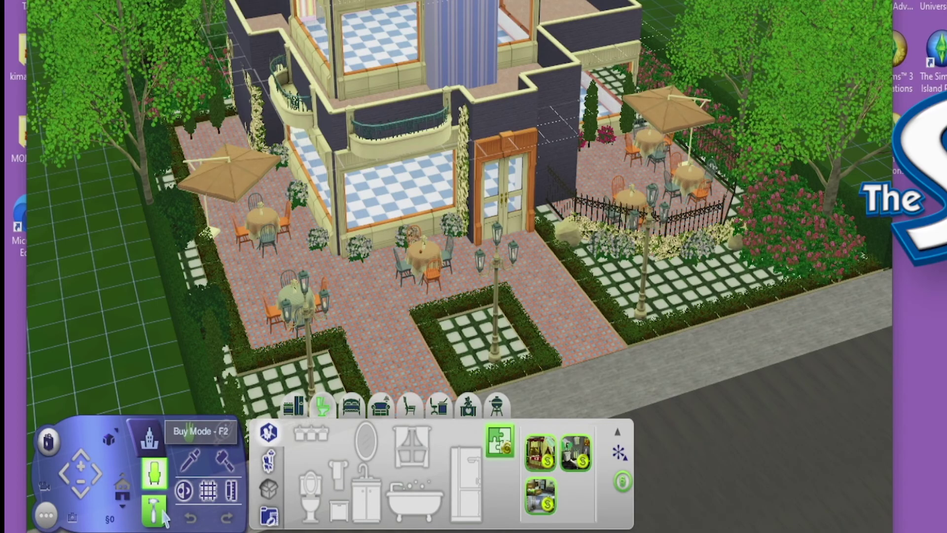
- Switch the lot's lighting to night and back to day
{"action": "left_click", "coordinate": [186, 493]}
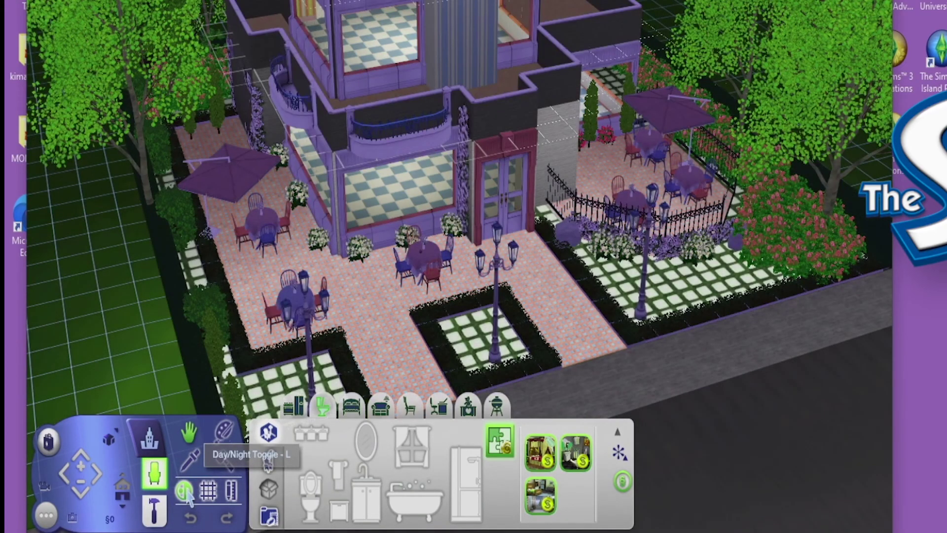
{"action": "left_click", "coordinate": [187, 493]}
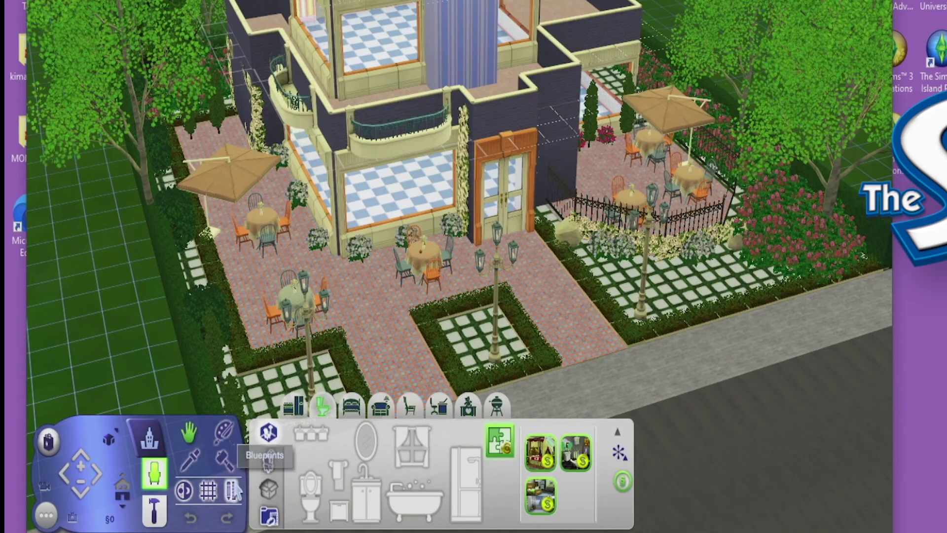